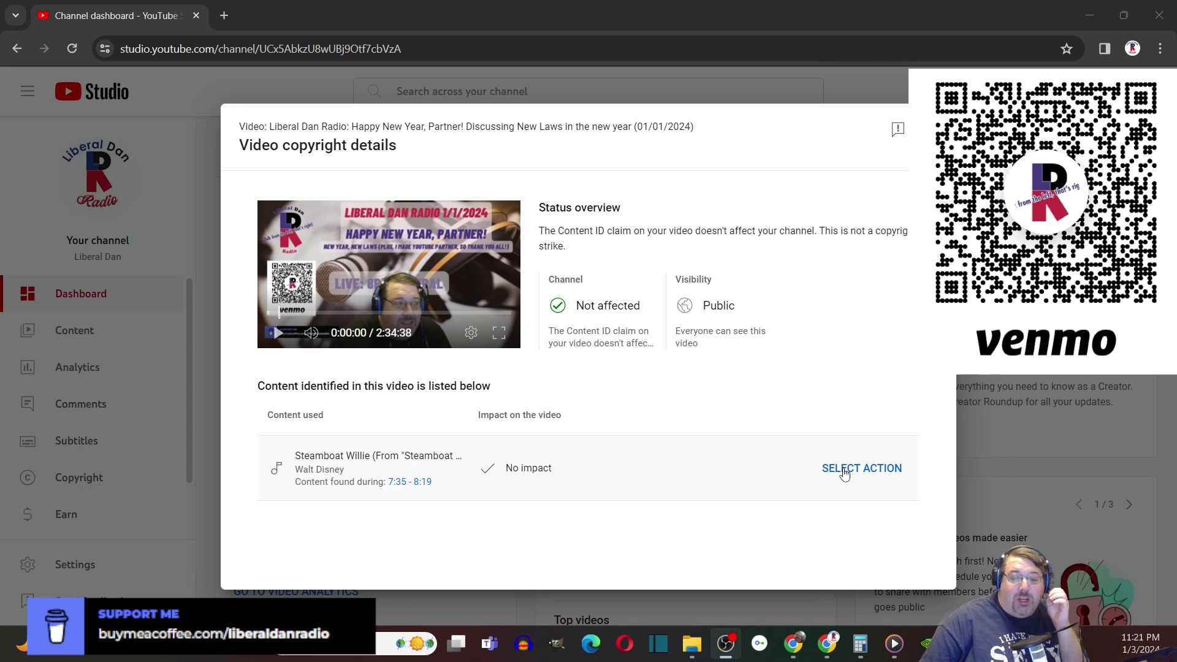
Choose to dispute the Content ID claim on the Steamboat Willie soundtrack and proceed to the eligibility check
left_click(844, 470)
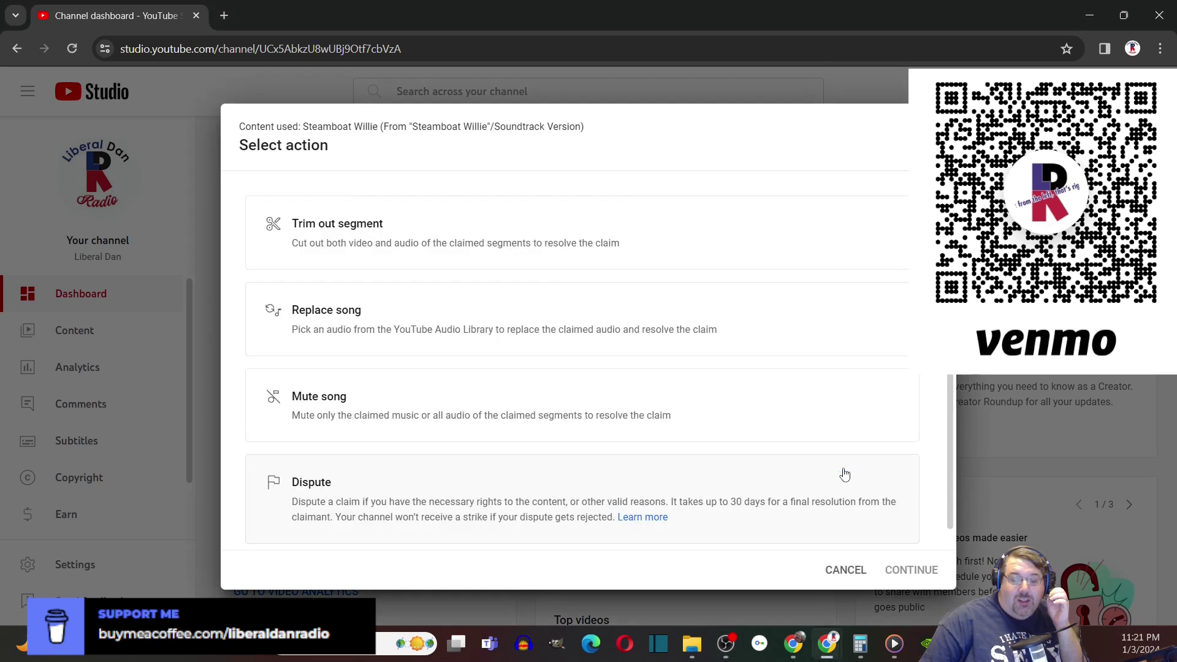
left_click(591, 508)
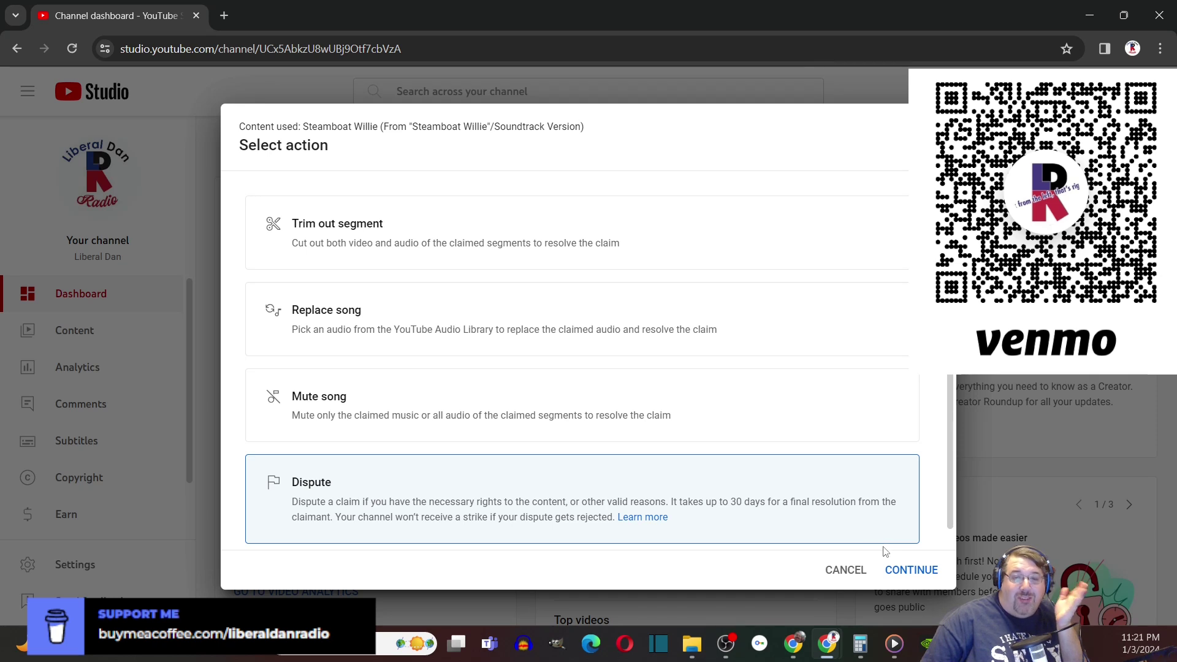
left_click(919, 572)
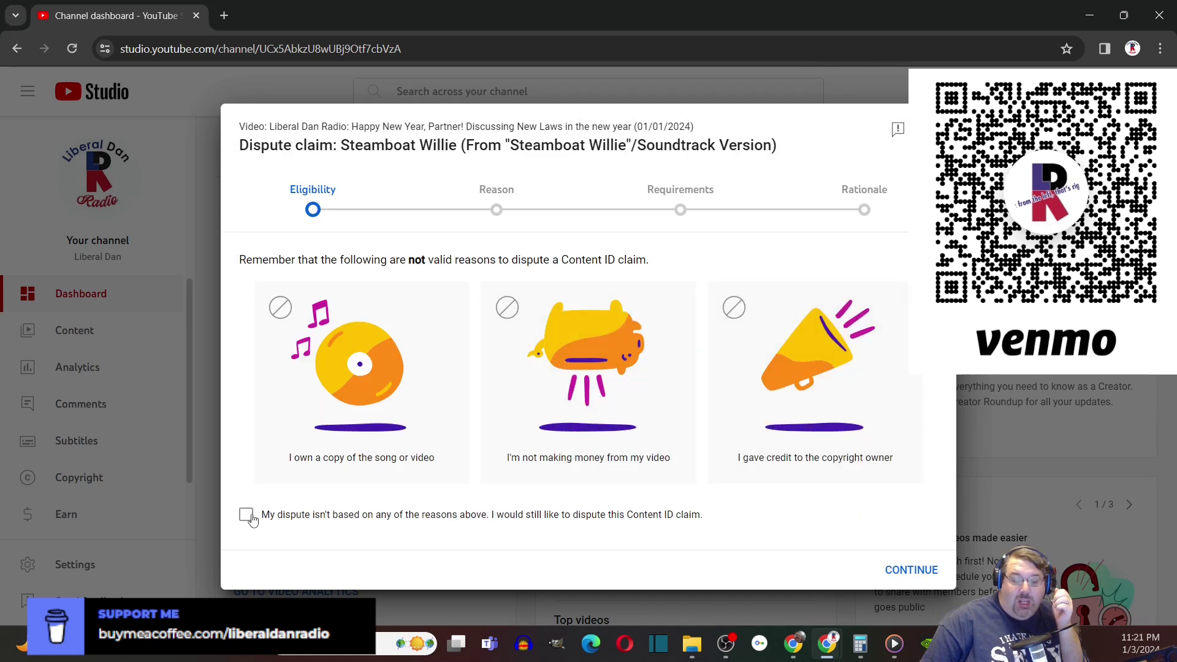
Confirm that the dispute isn't based on any of the listed invalid reasons and continue with it
mouse_move(334, 405)
mouse_move(624, 433)
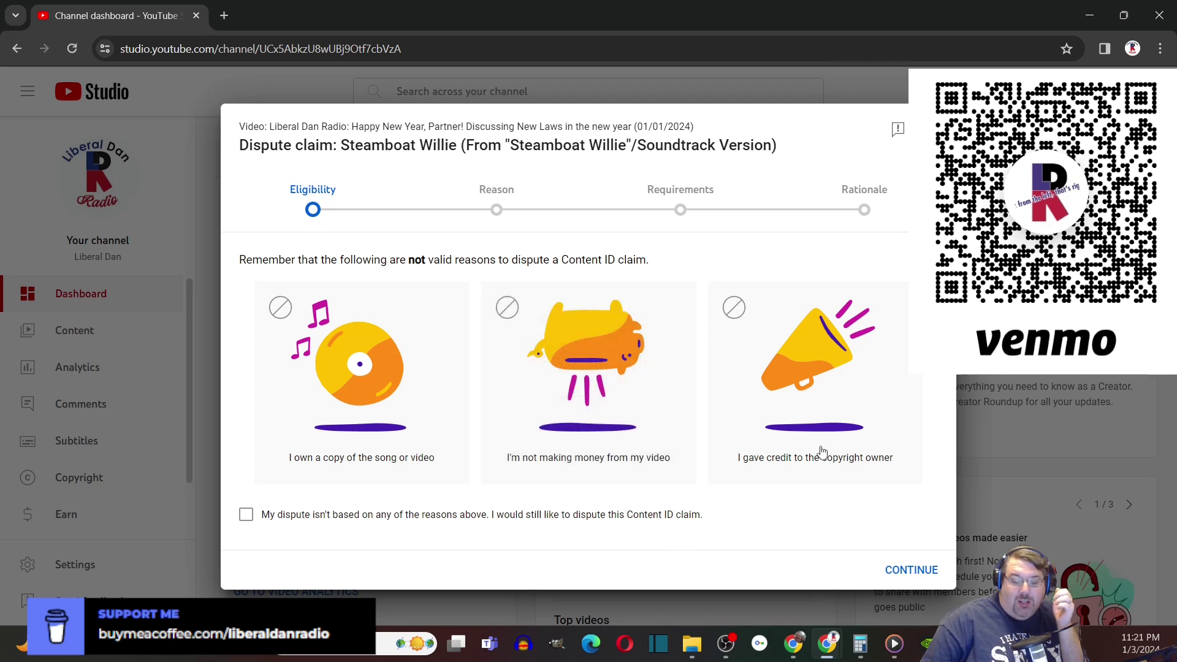
mouse_move(811, 436)
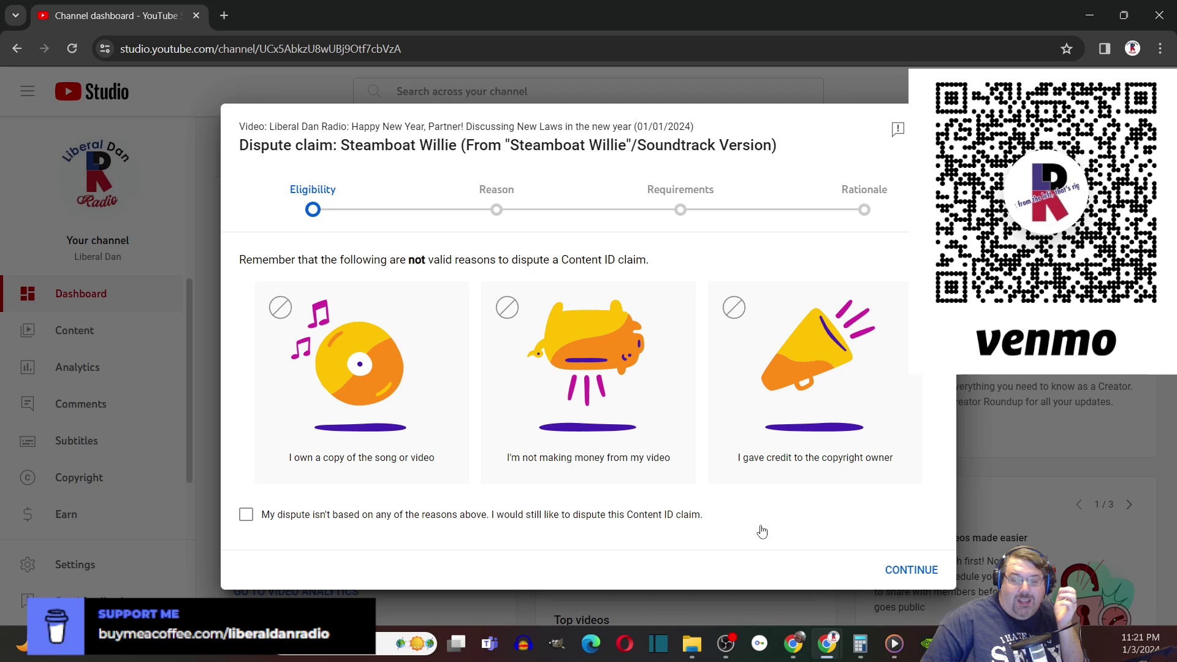
left_click(250, 519)
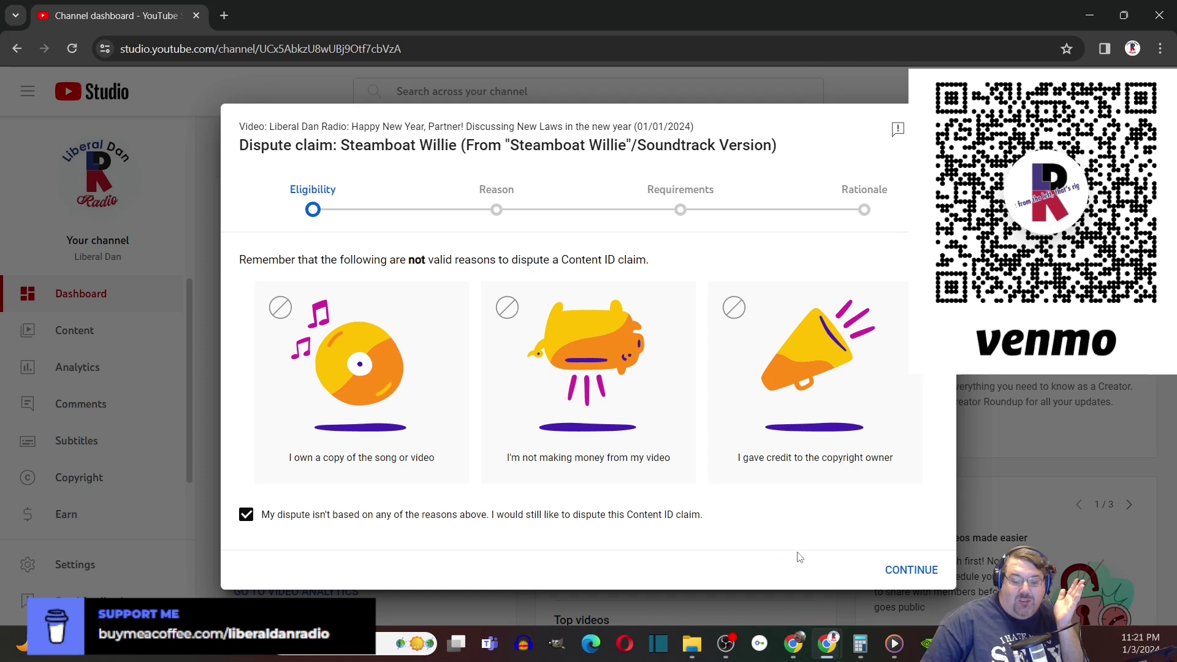
left_click(902, 572)
Give public domain as the main dispute reason and confirm that the claimed content is in the public domain or otherwise not protected
left_click(559, 440)
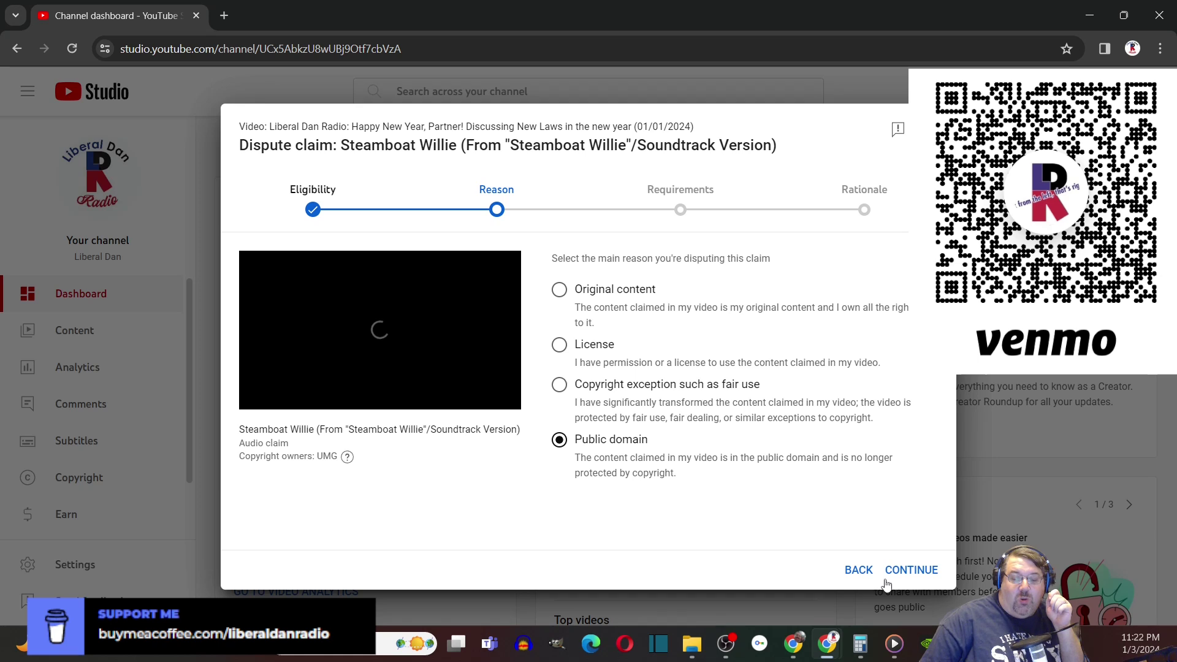
left_click(911, 572)
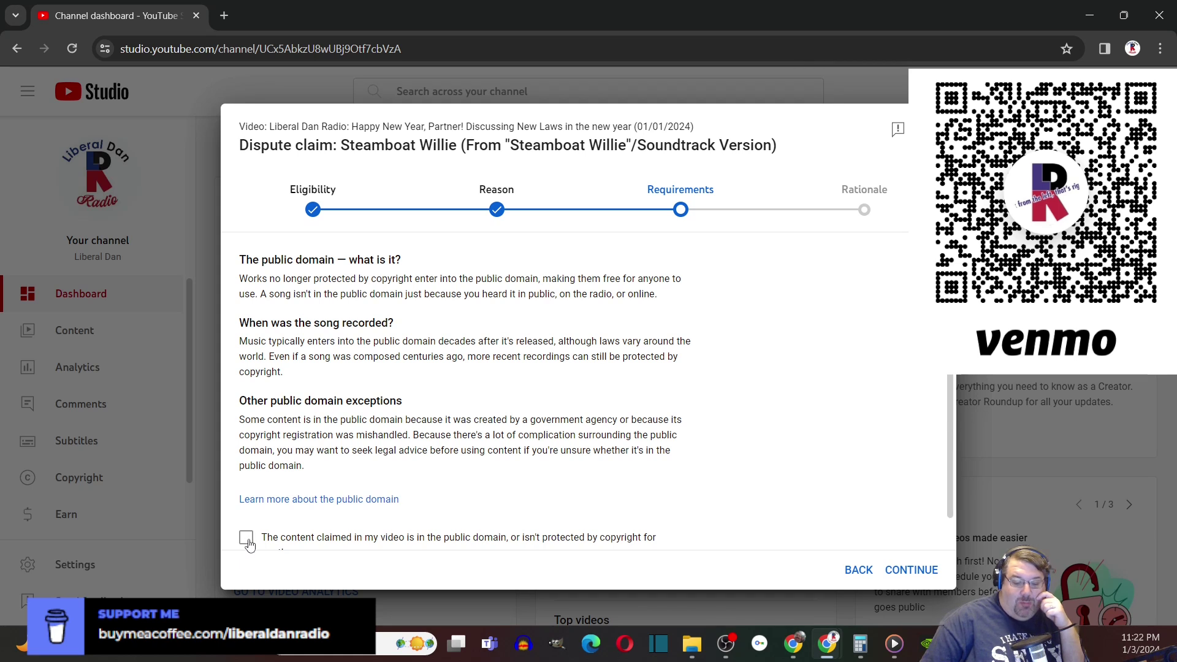
scroll(249, 545, "down", 1)
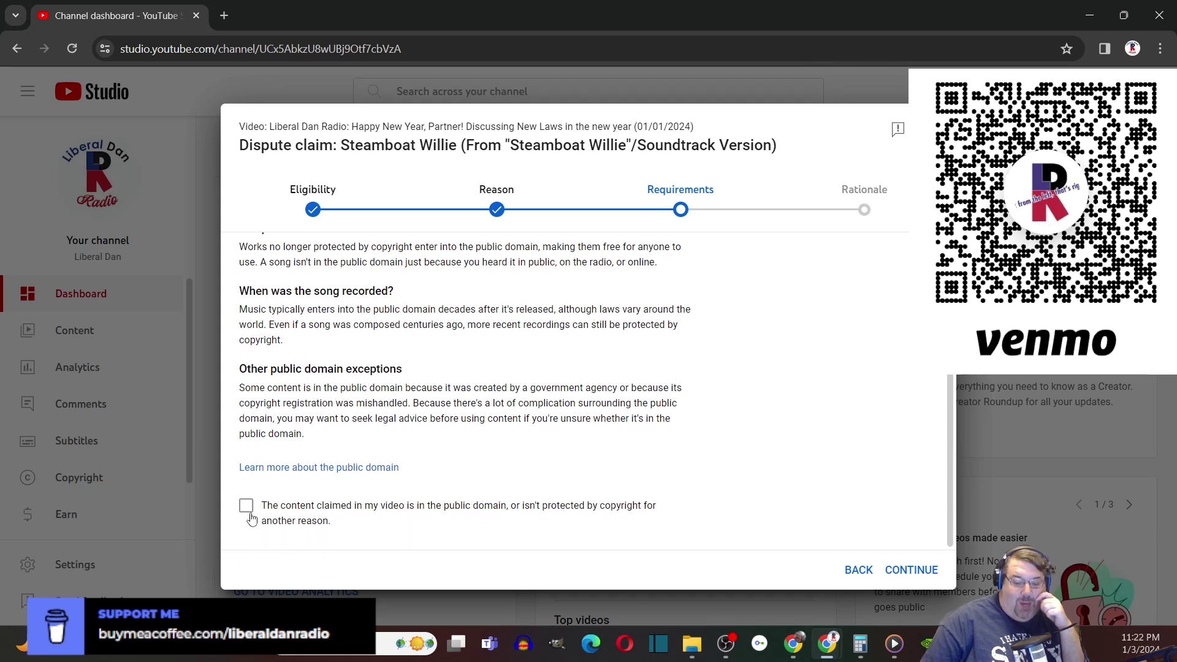
left_click(247, 507)
scroll(368, 479, "up", 1)
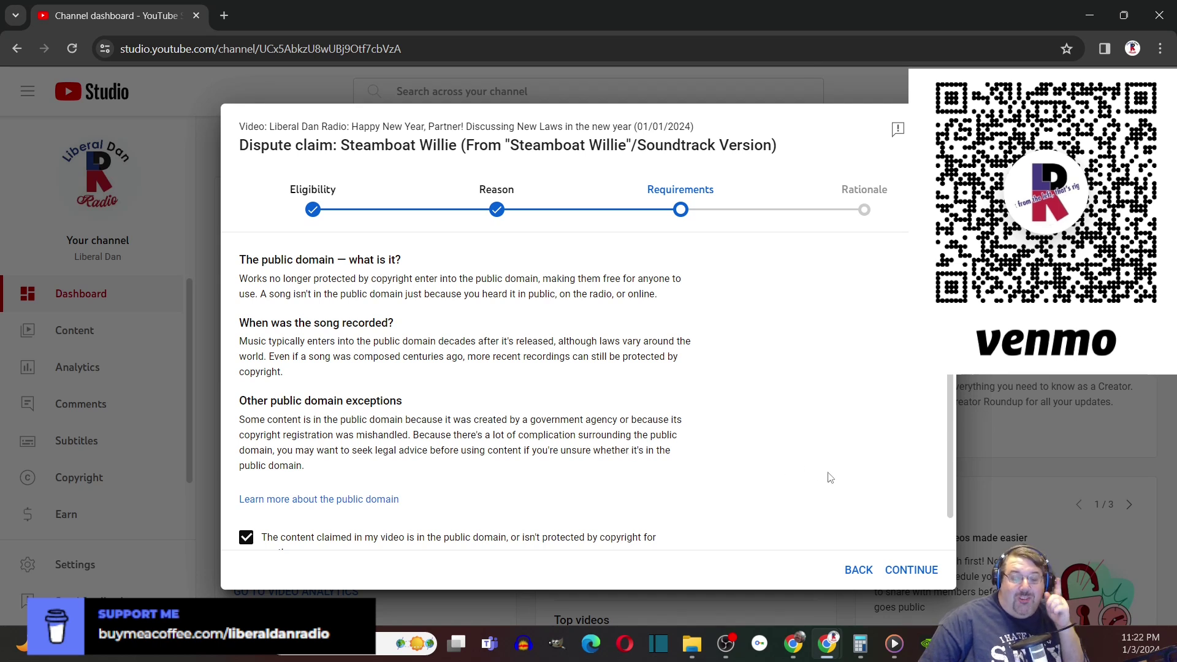
left_click(912, 569)
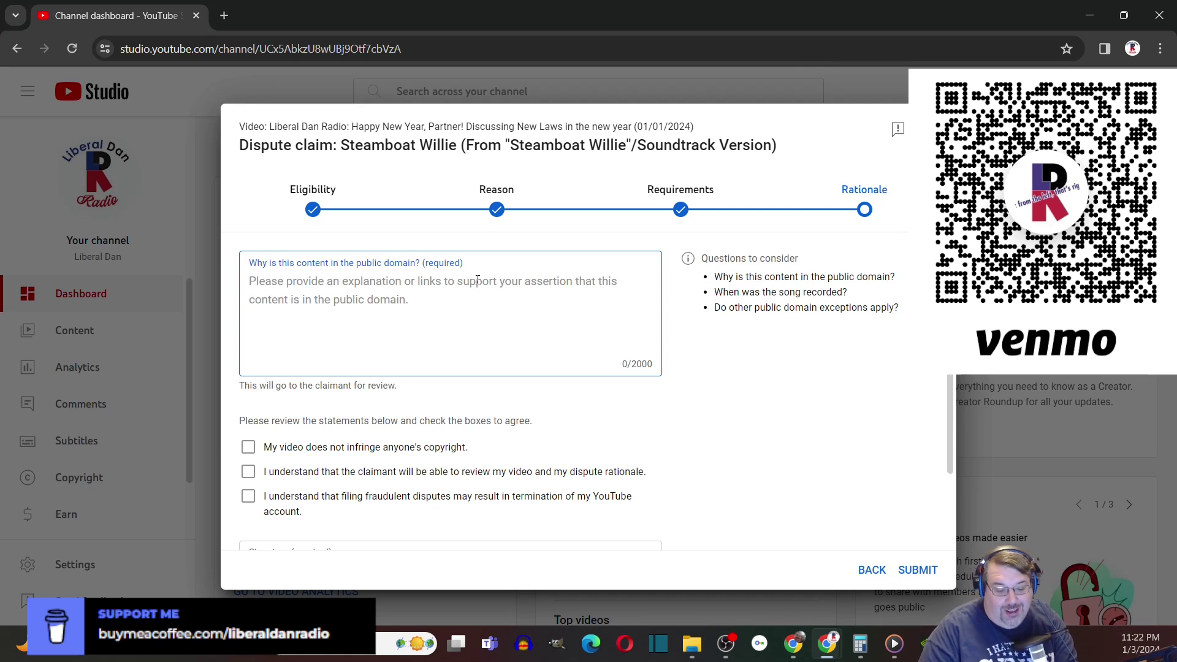
Begin the public domain explanation with "Steamboat Willie literally entered the public domain on 1/1/2024."
type("Steam")
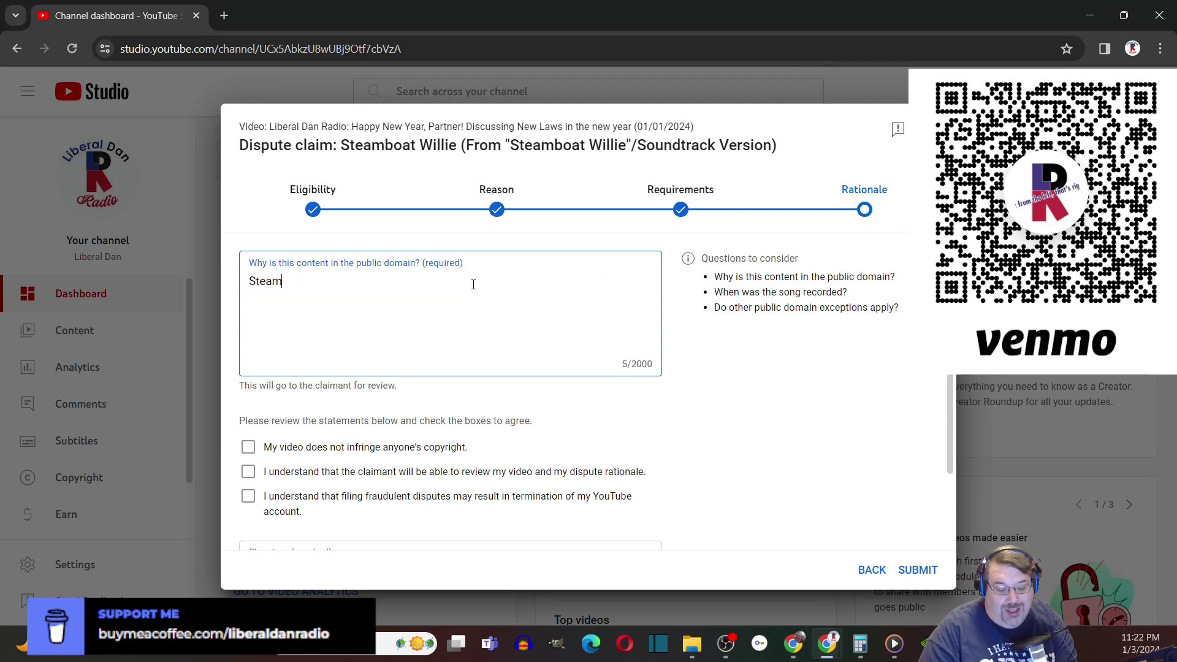
type("boat Willie ")
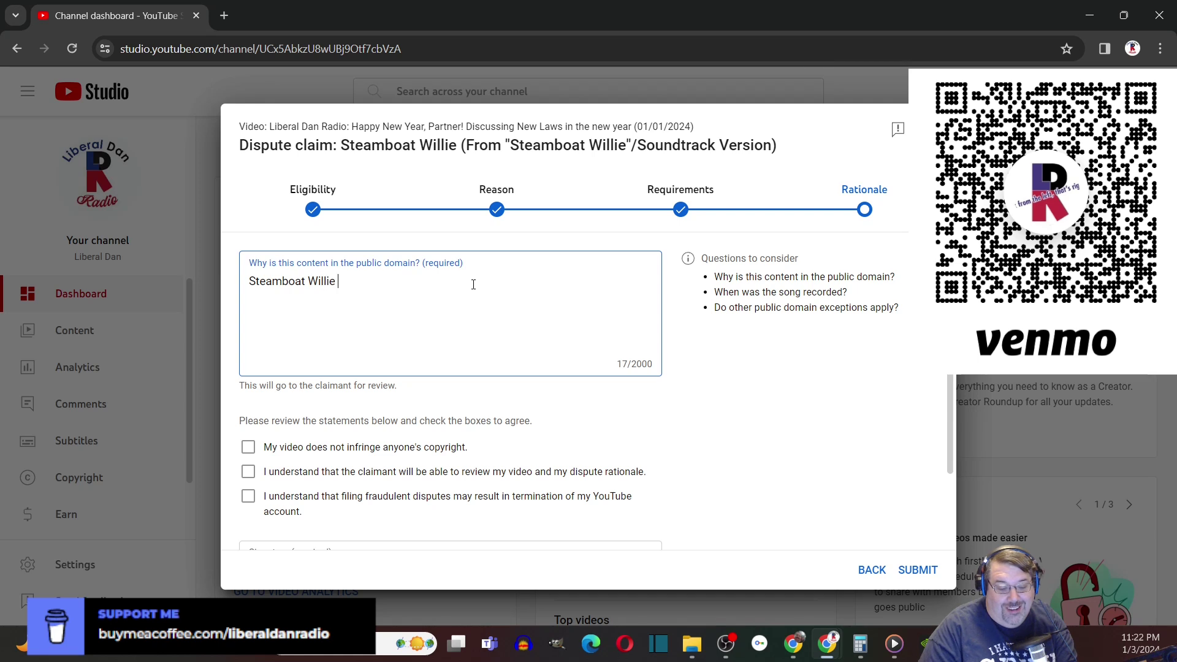
type("literally entere")
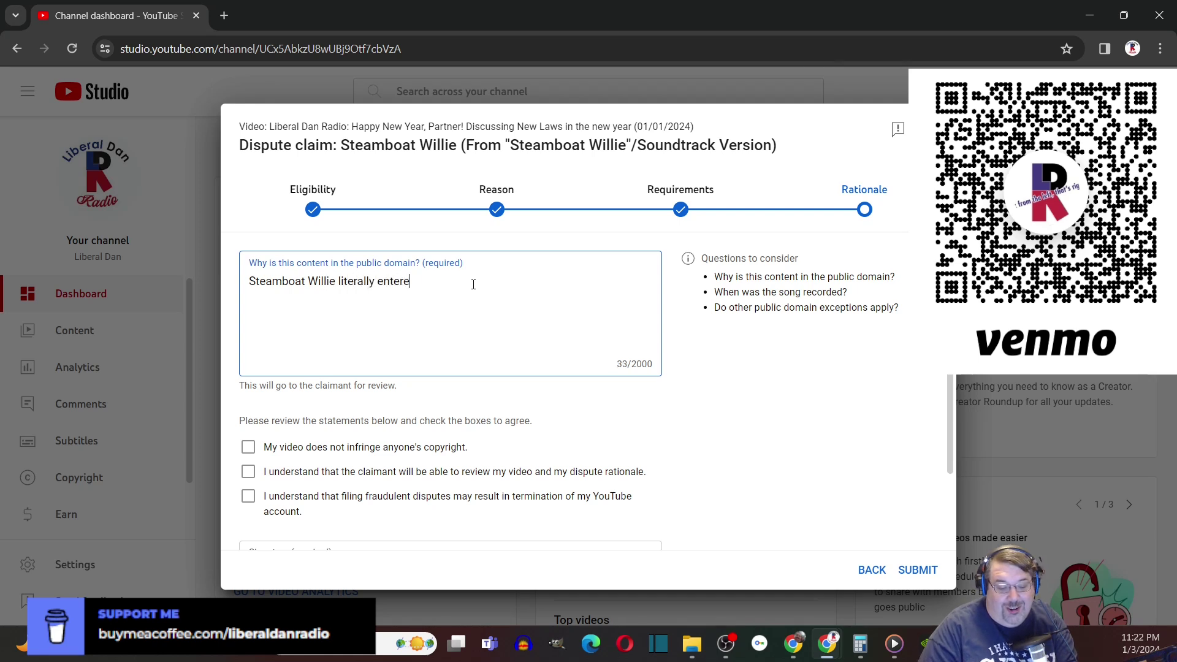
type("d the public d")
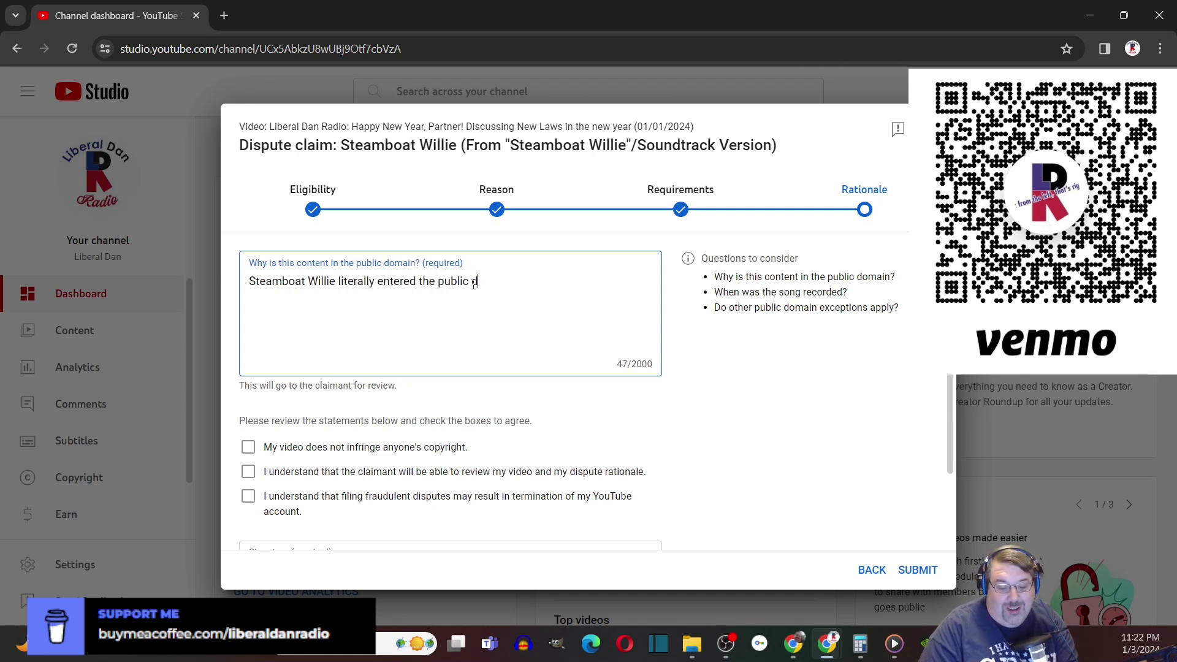
type("omain on 1/1")
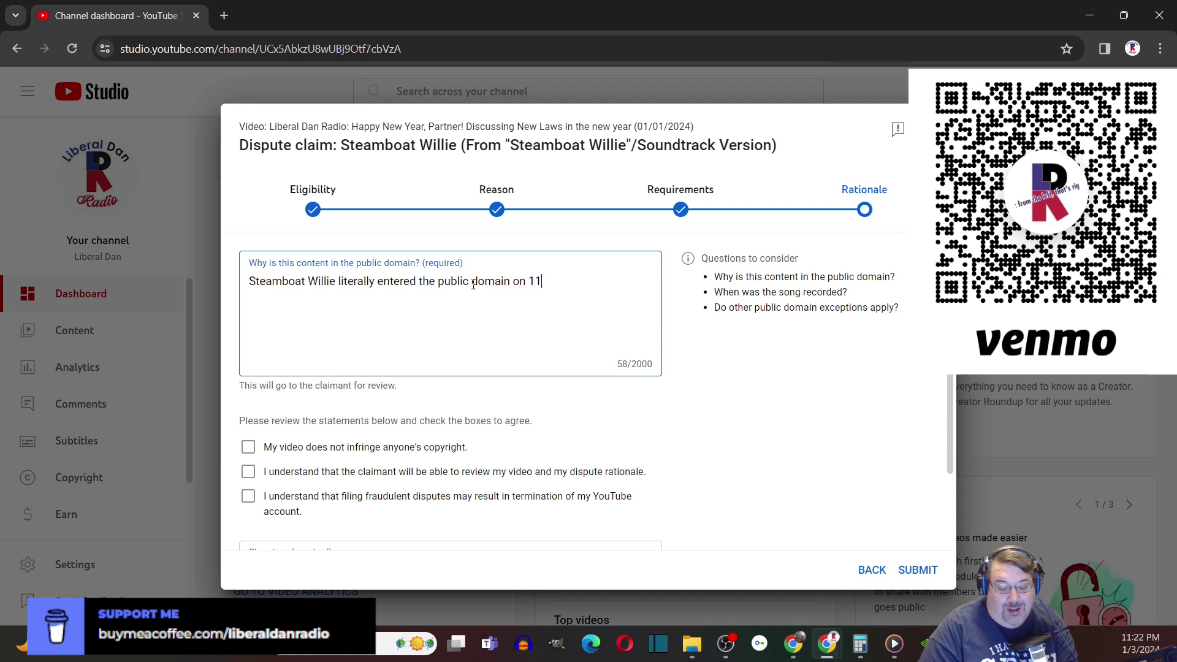
type("/202")
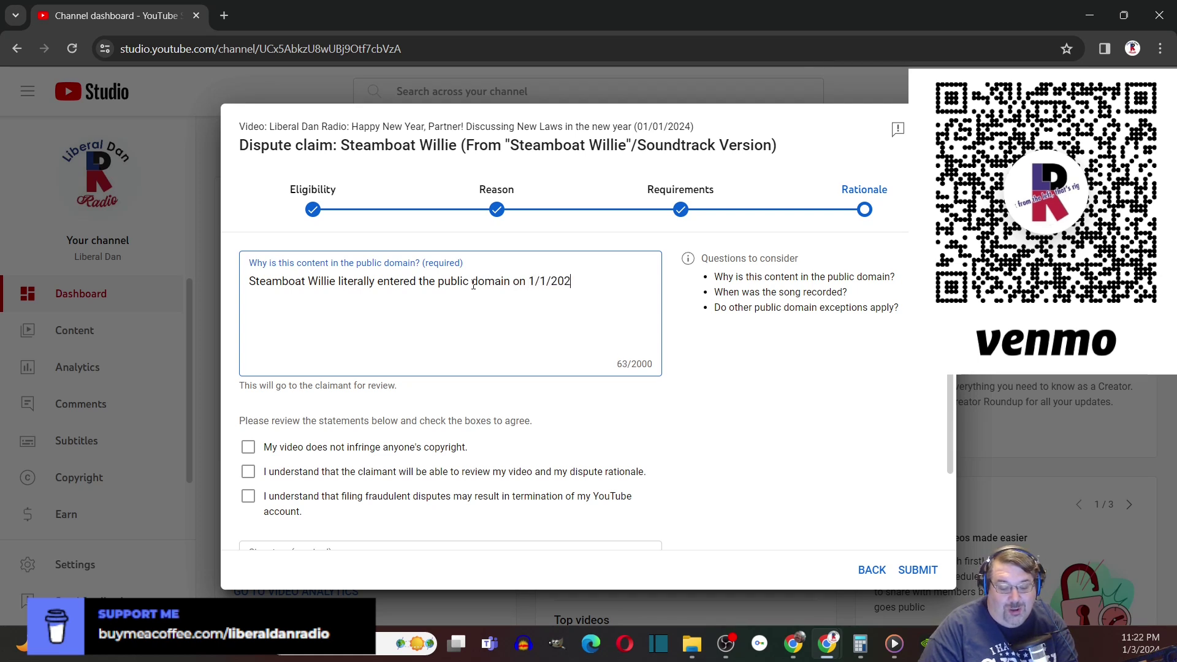
type("4. It ma")
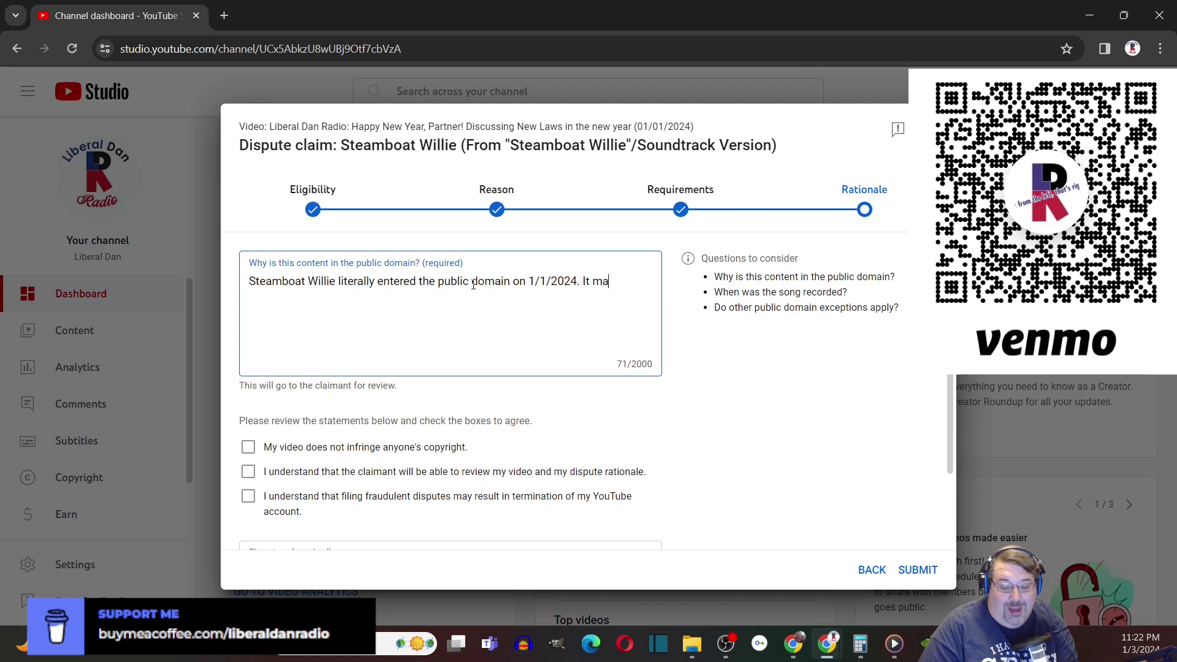
Continue the explanation with "It made very big news because it was the first time Mickey Mouse was ever in the public domain."
type("de very big new")
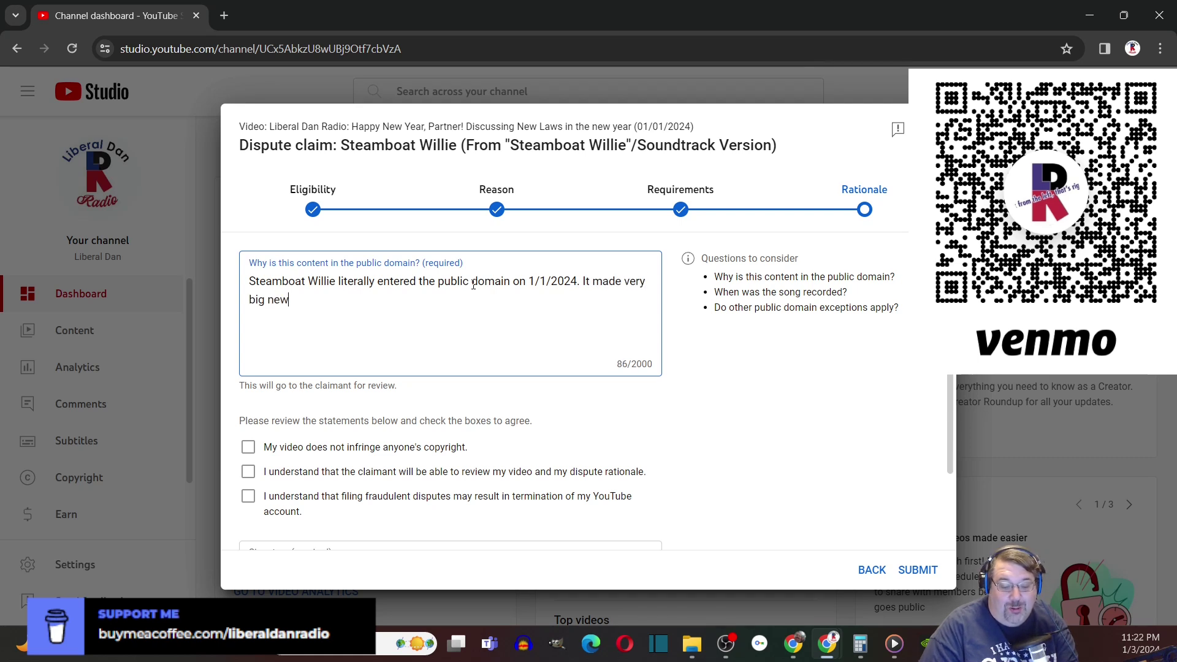
type("s because it w")
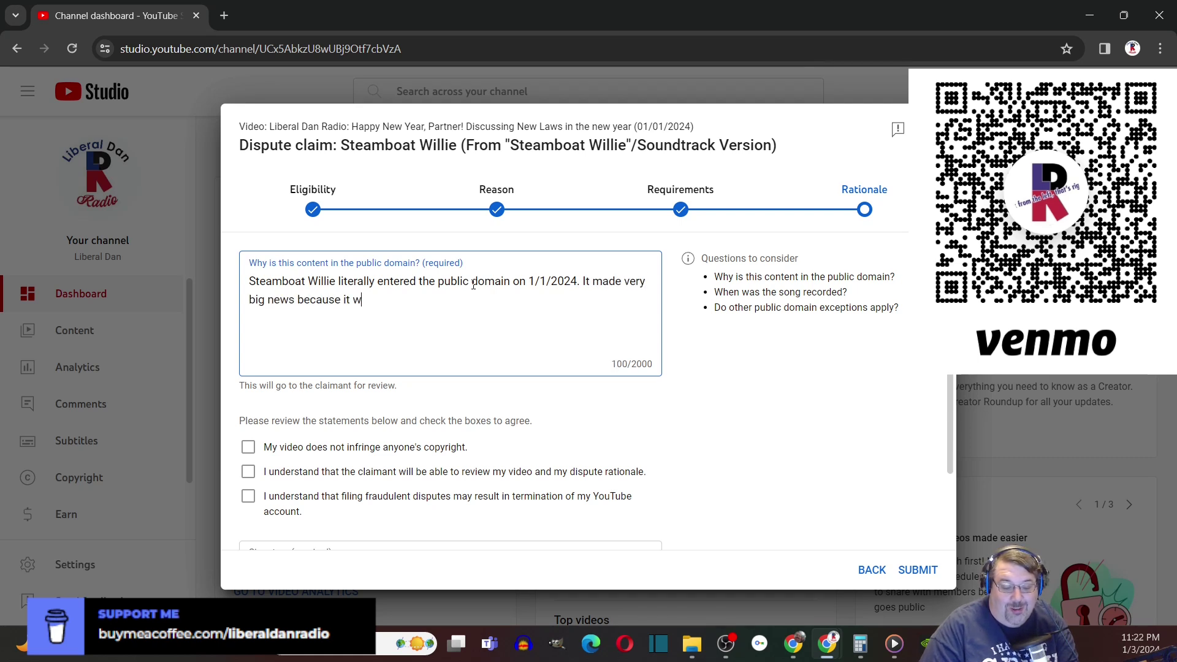
type("as the firs thing")
key("BackSpace")
key("BackSpace")
key("BackSpace")
key("BackSpace")
key("BackSpace")
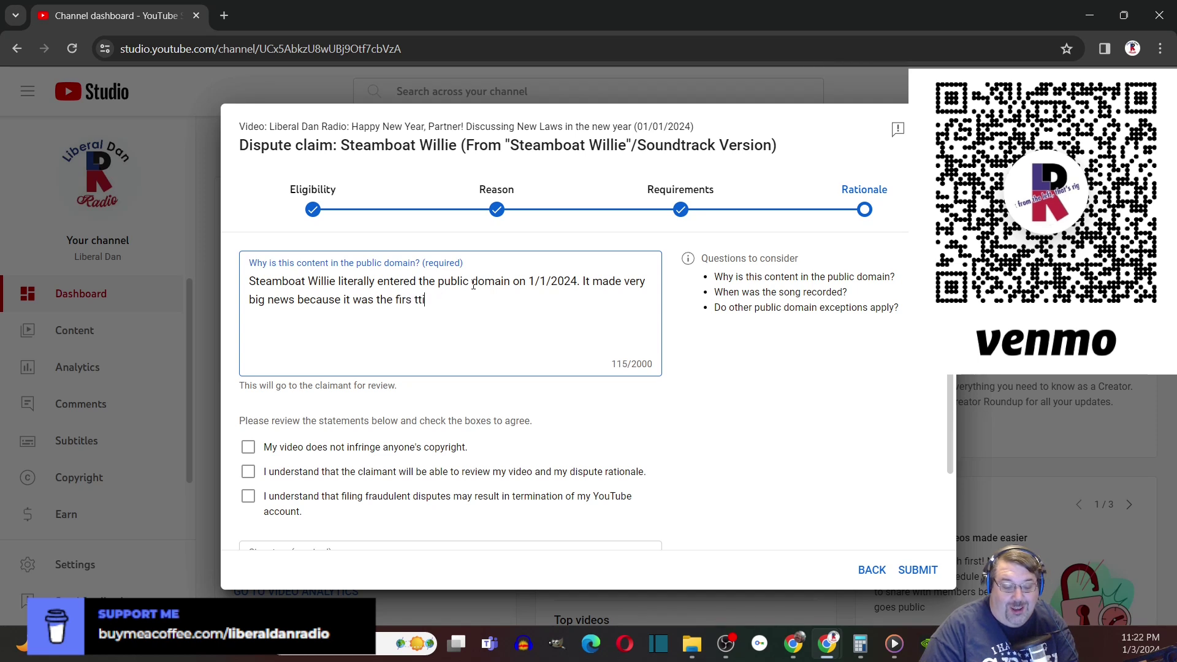
key("BackSpace")
type("t time MIcke")
key("BackSpace")
key("BackSpace")
key("BackSpace")
key("BackSpace")
type("ic")
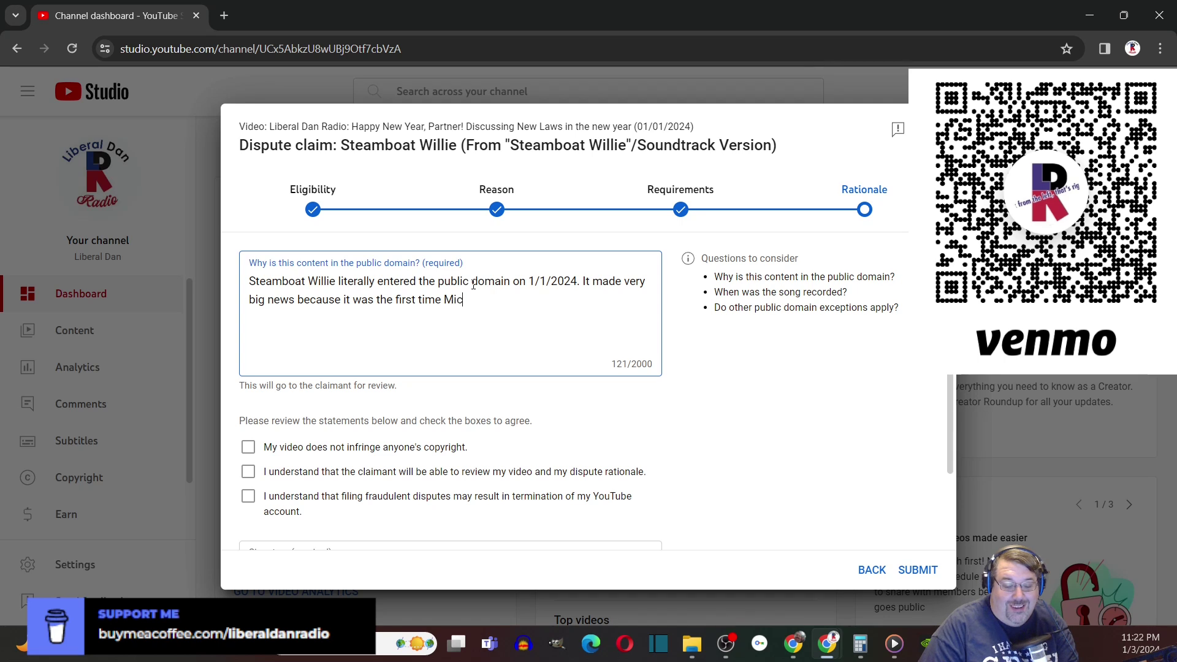
type("key Mouse was")
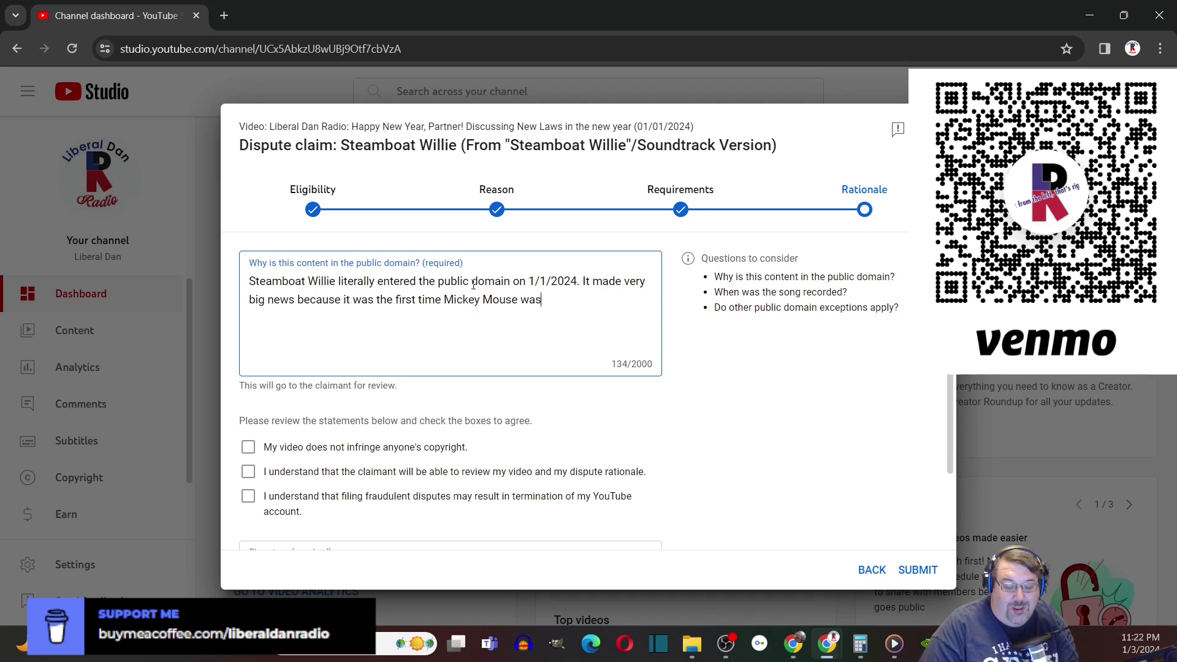
type(" ever in the ")
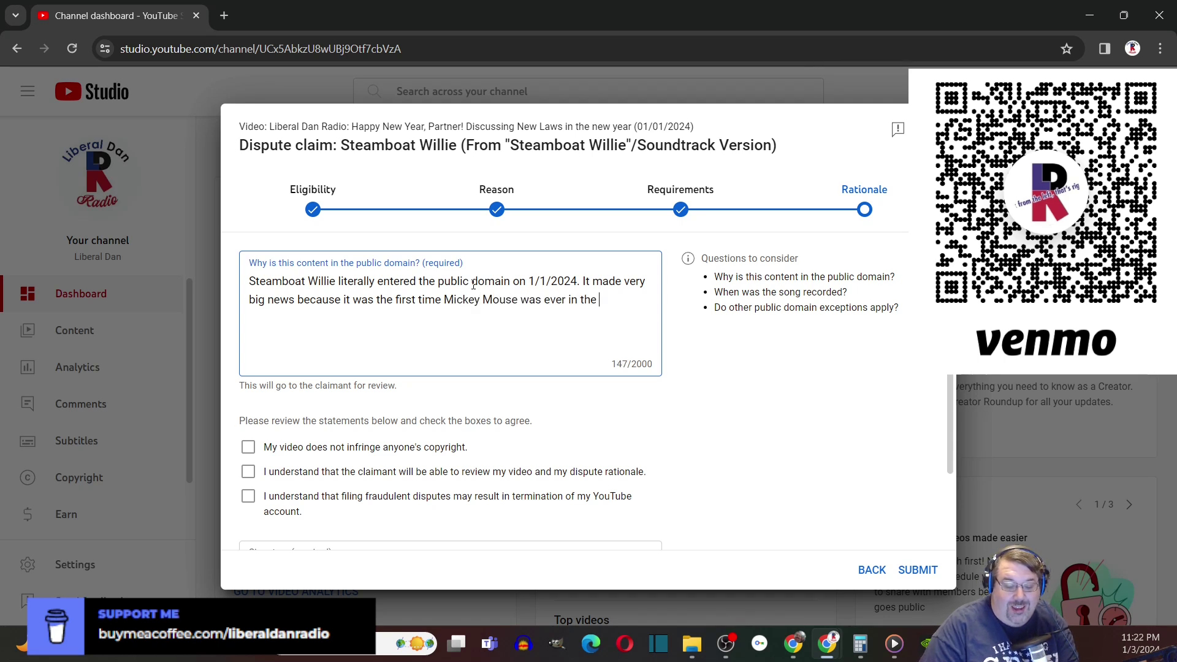
type("public domain.")
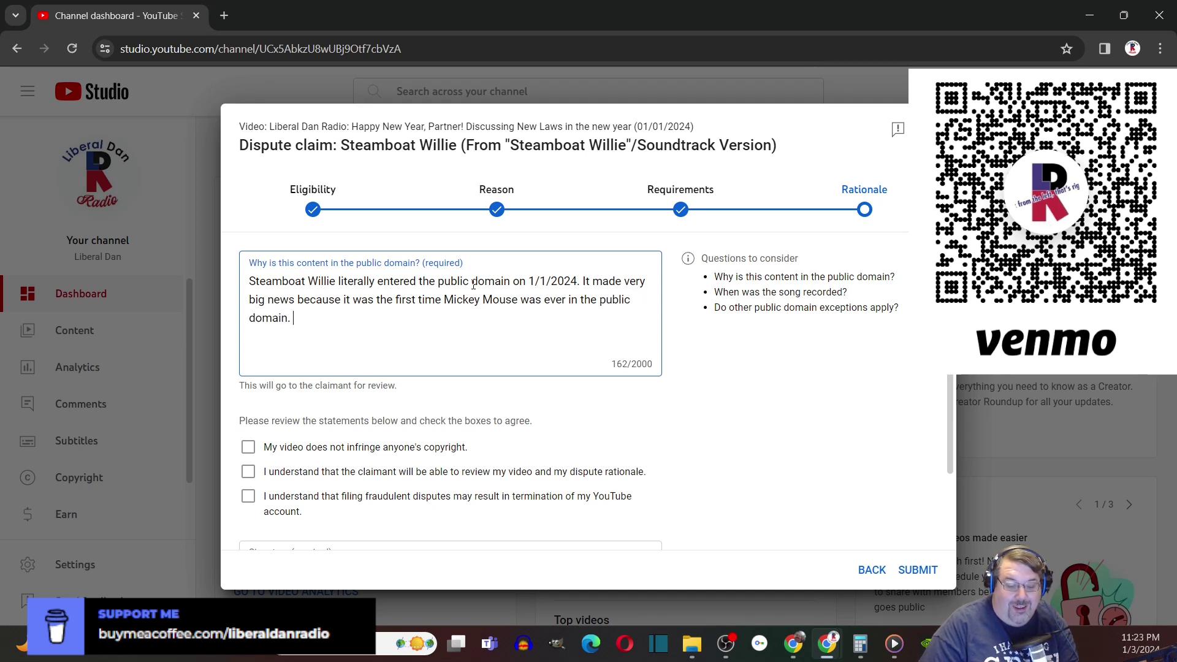